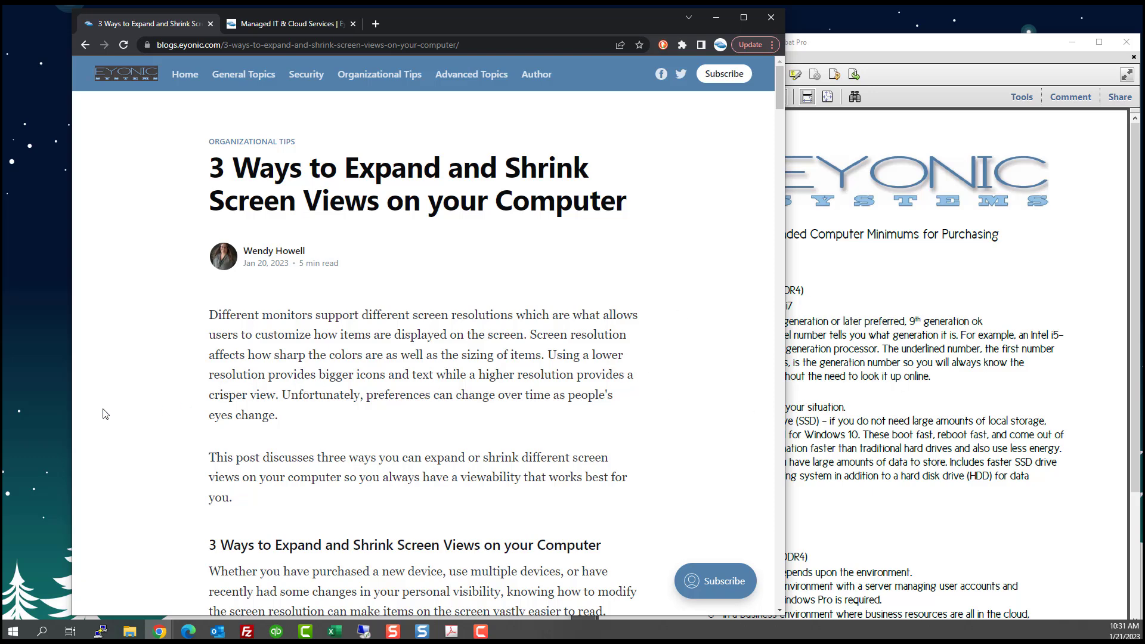
Step: Open System > Display in Settings and scroll to the scale (100%) and resolution (1920 × 1080) options
left_click(13, 632)
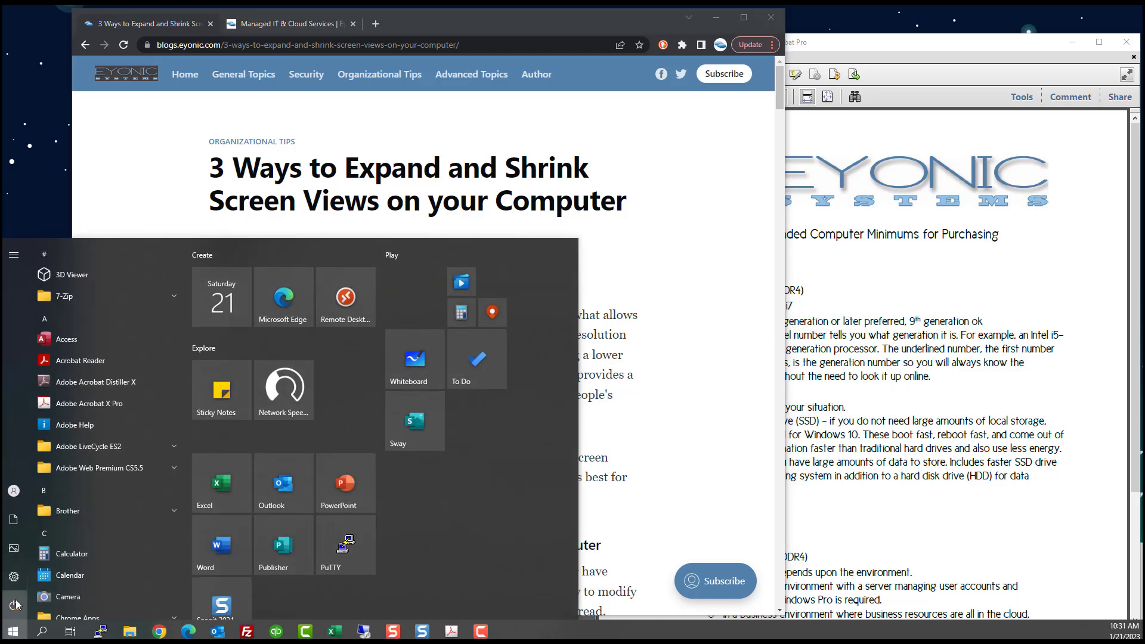
left_click(13, 577)
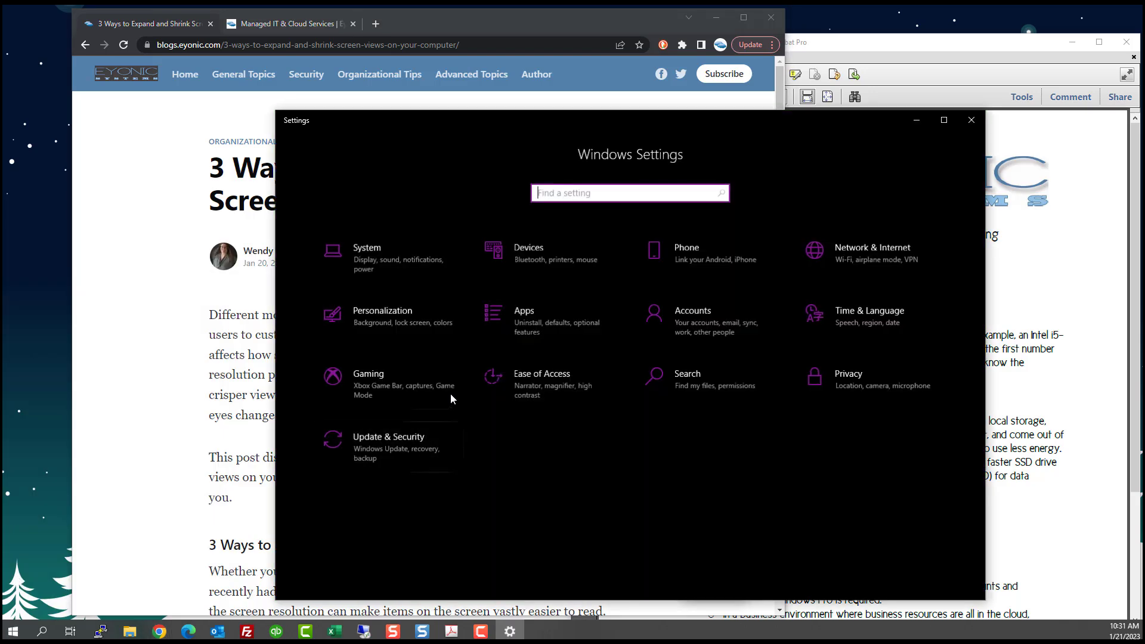
left_click(414, 271)
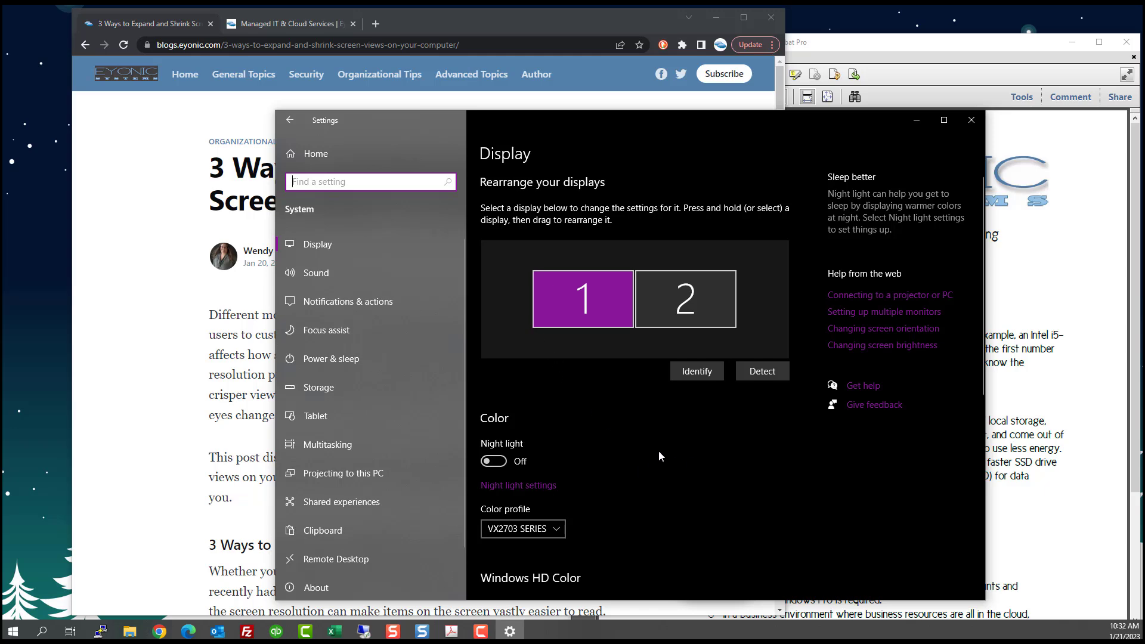
scroll(659, 449, "down", 7)
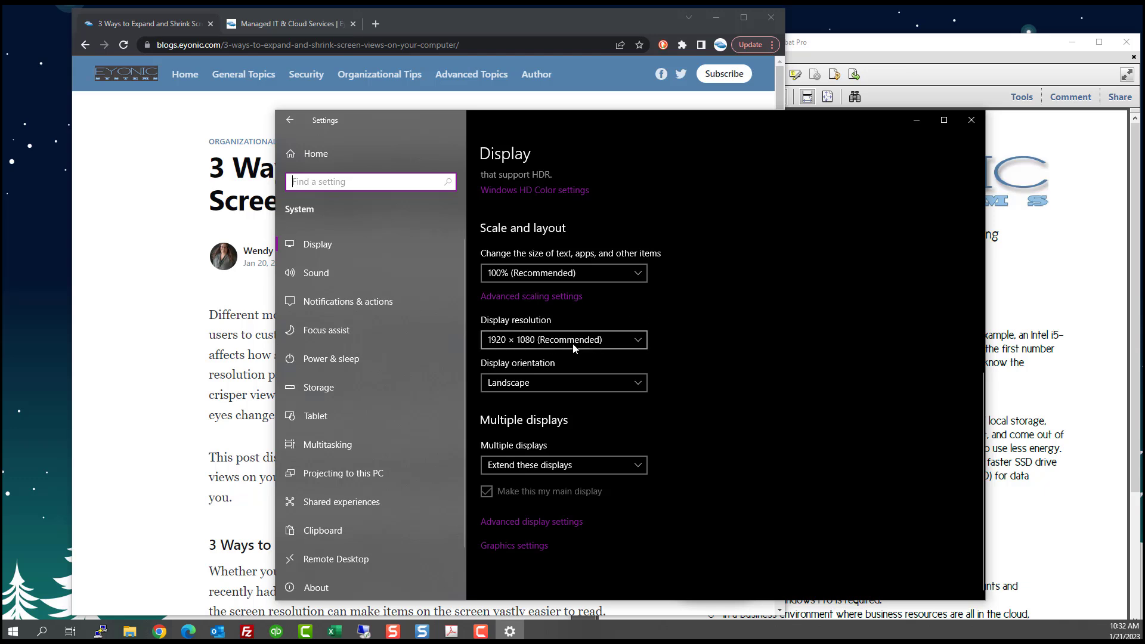
left_click(642, 341)
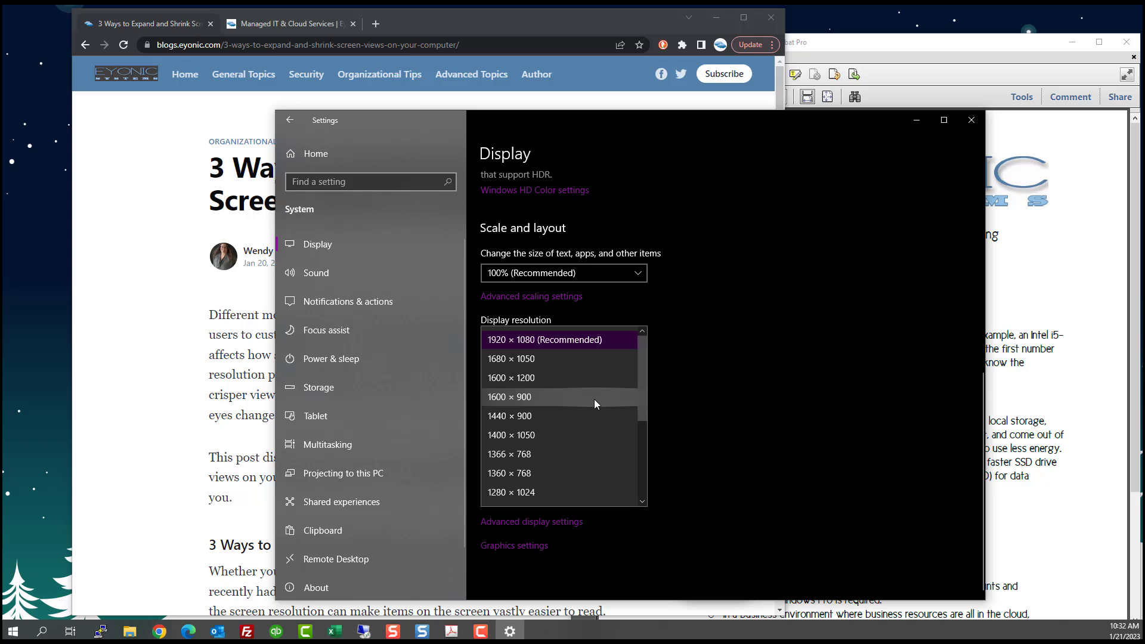
left_click(594, 401)
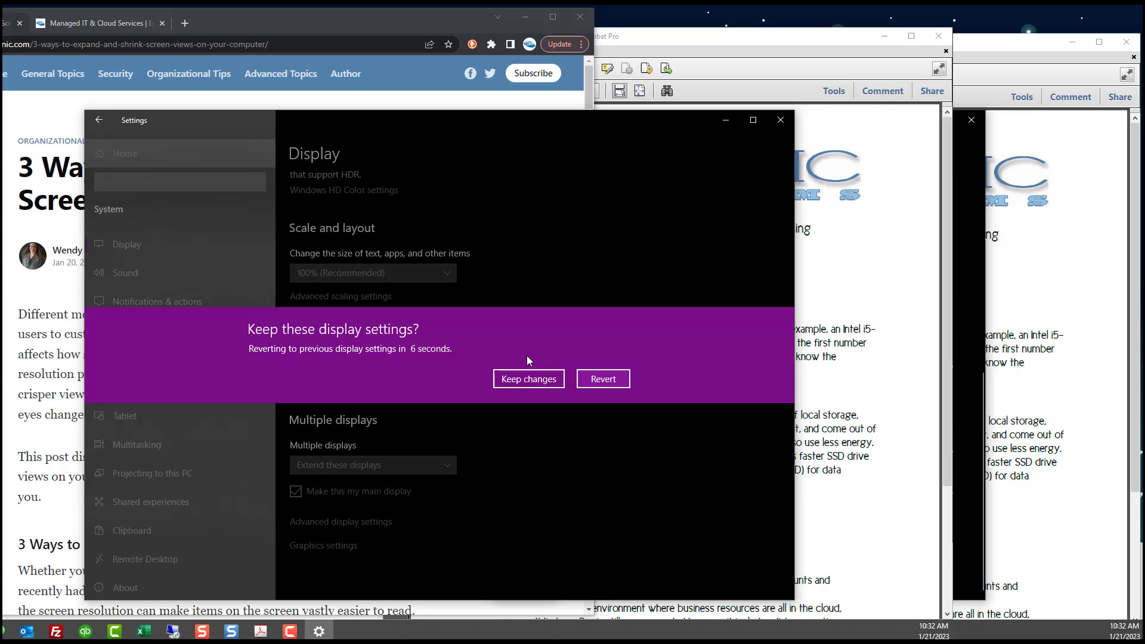
left_click(597, 379)
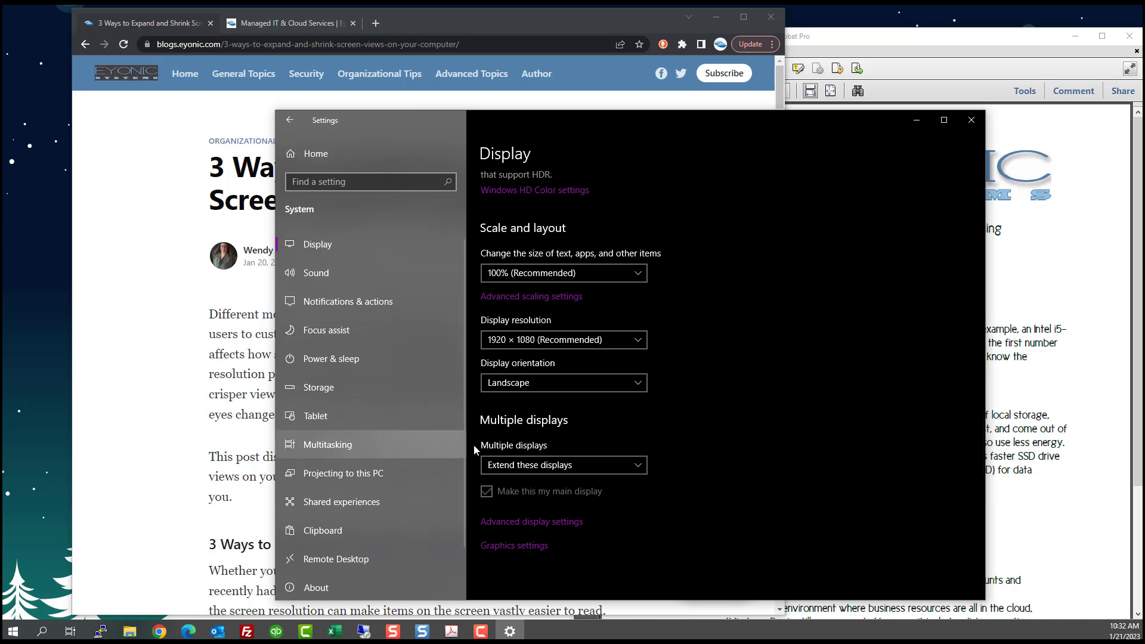
left_click(637, 340)
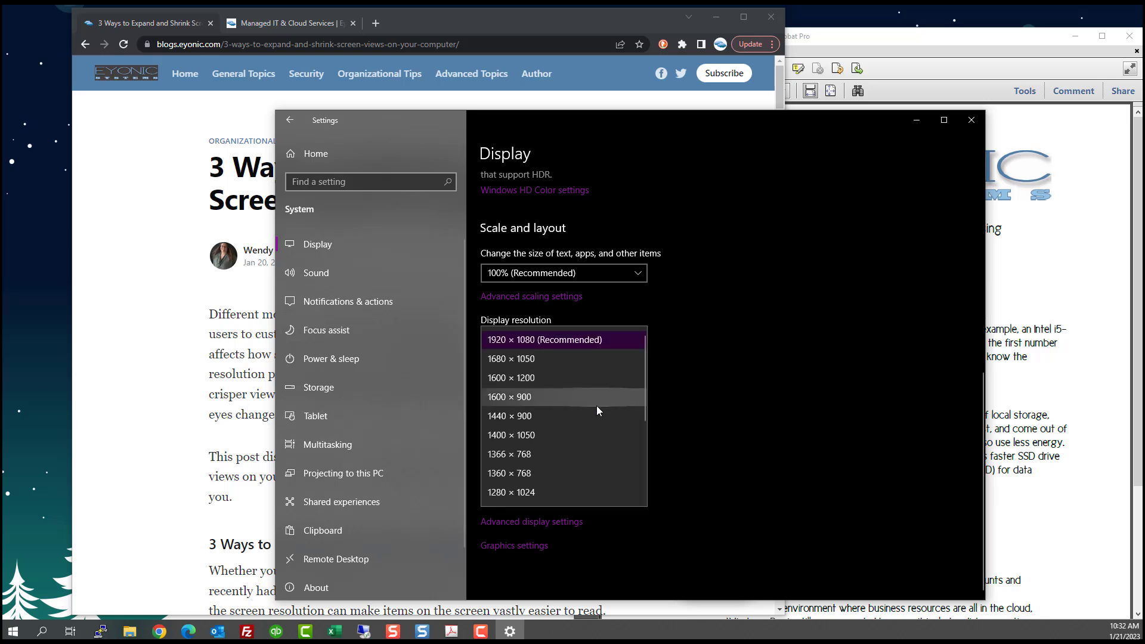
scroll(598, 412, "down", 2)
scroll(598, 413, "down", 2)
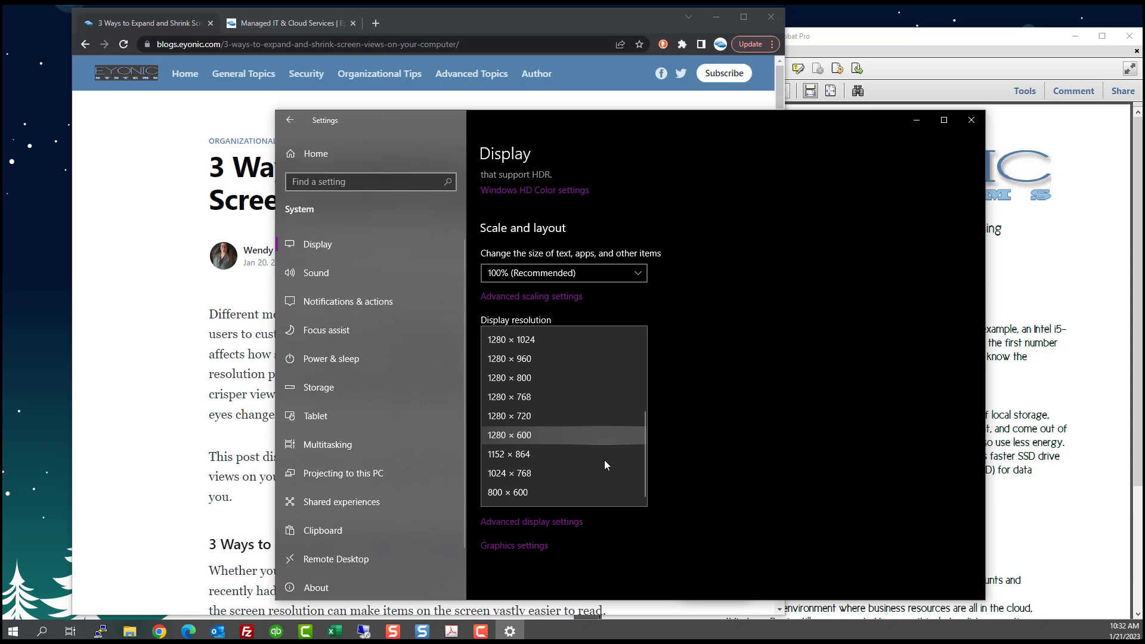
scroll(571, 388, "up", 5)
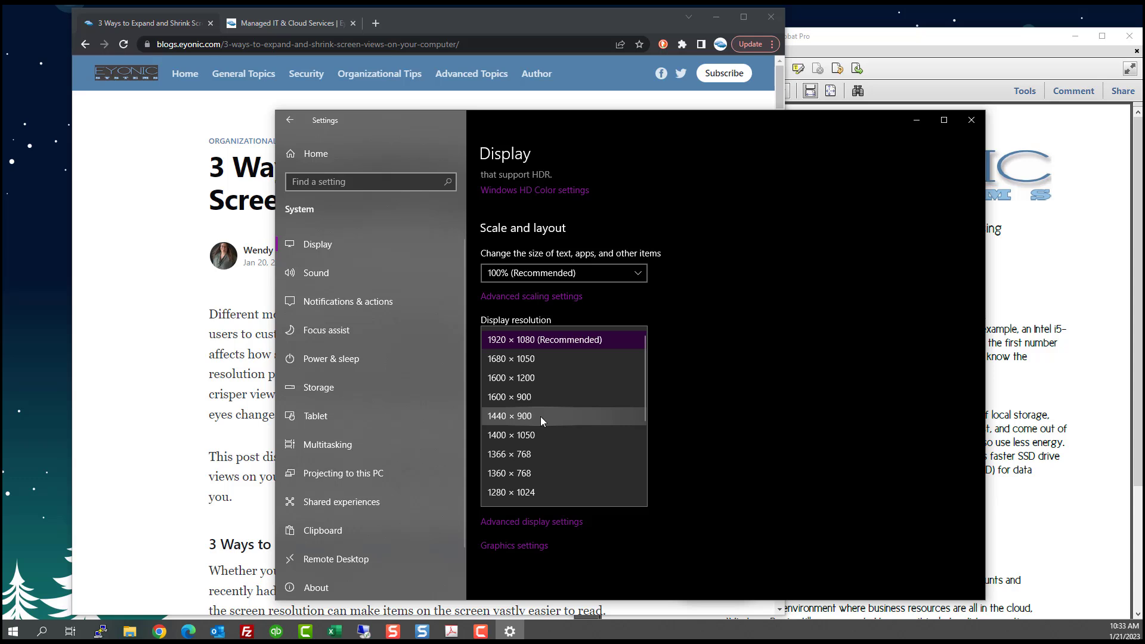
left_click(533, 342)
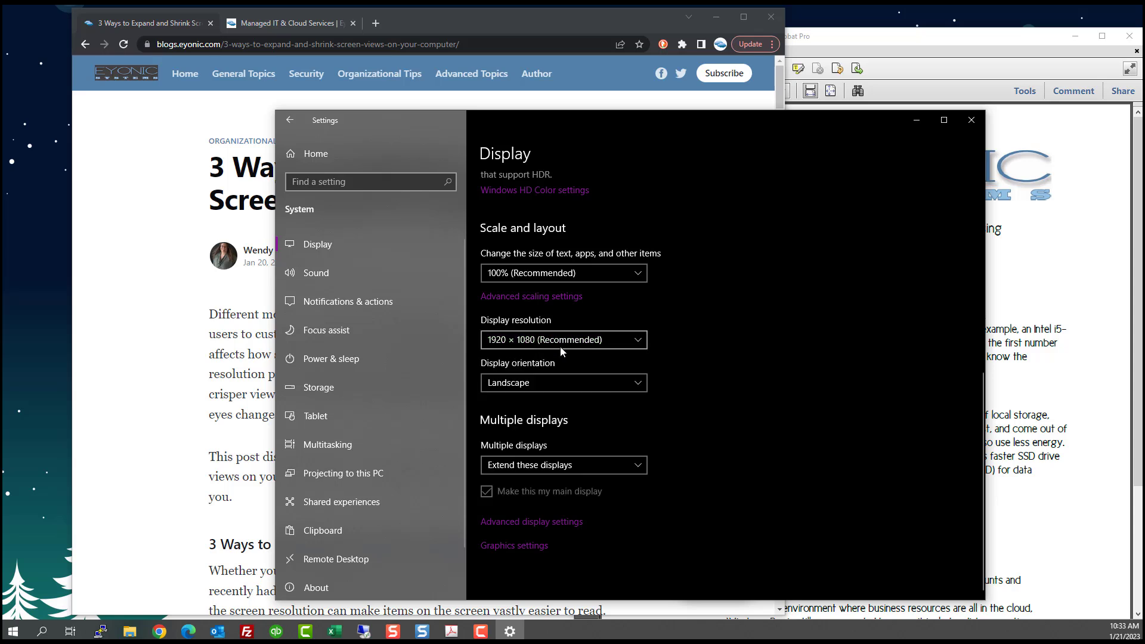
Step: In Ease of Access > Display, raise the Make text bigger slider to about 125% and apply it
left_click(290, 119)
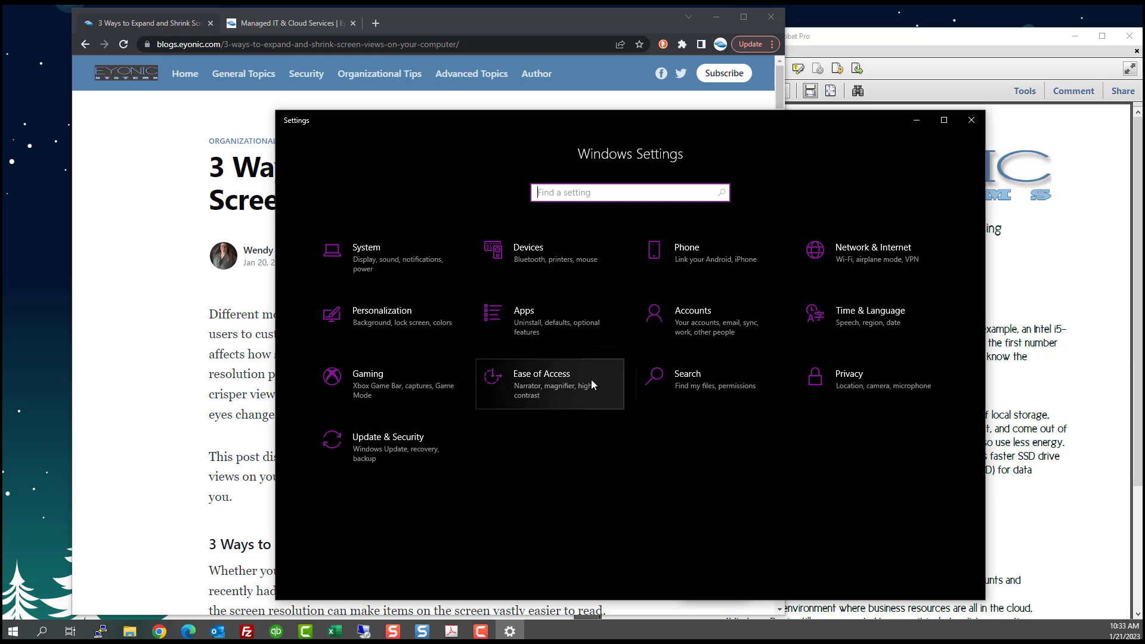
left_click(569, 383)
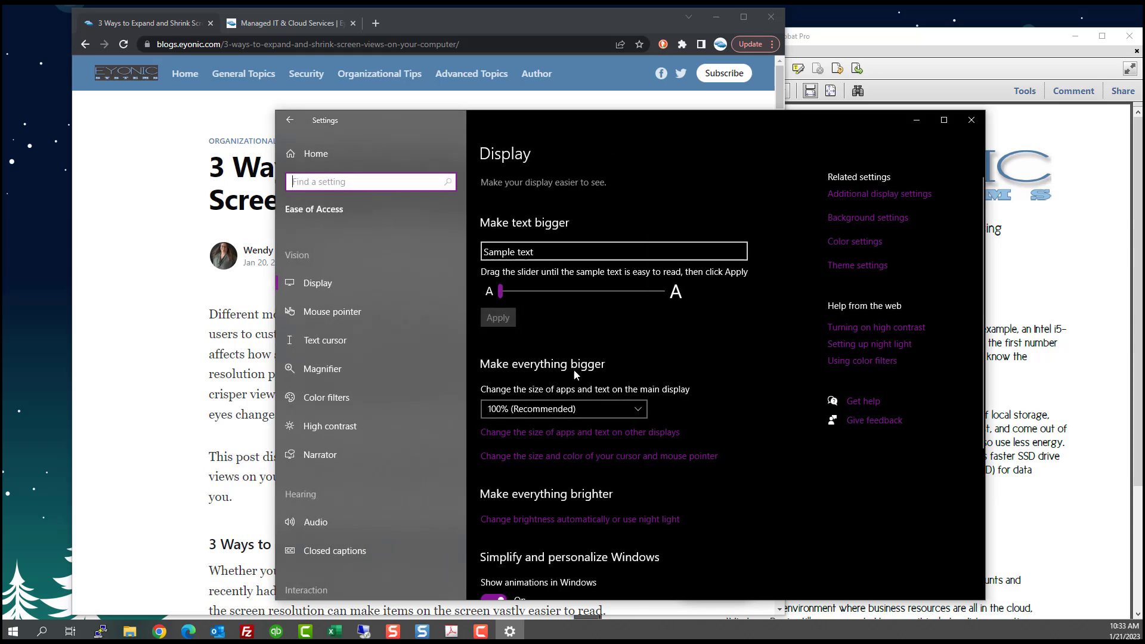
left_click(501, 292)
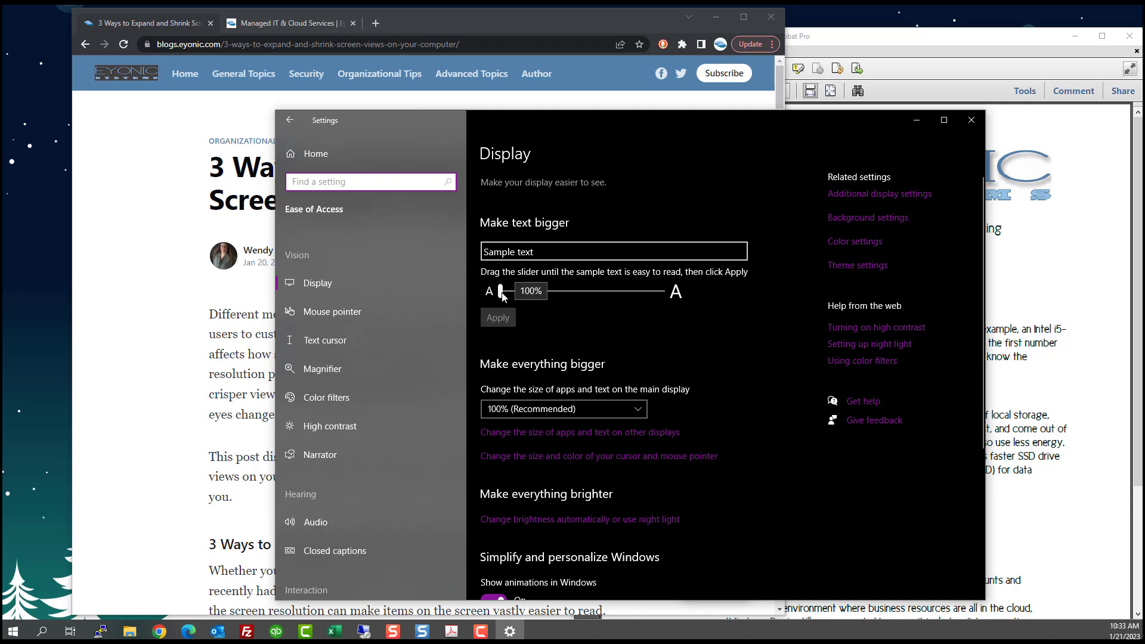
left_click_drag(503, 293, 556, 297)
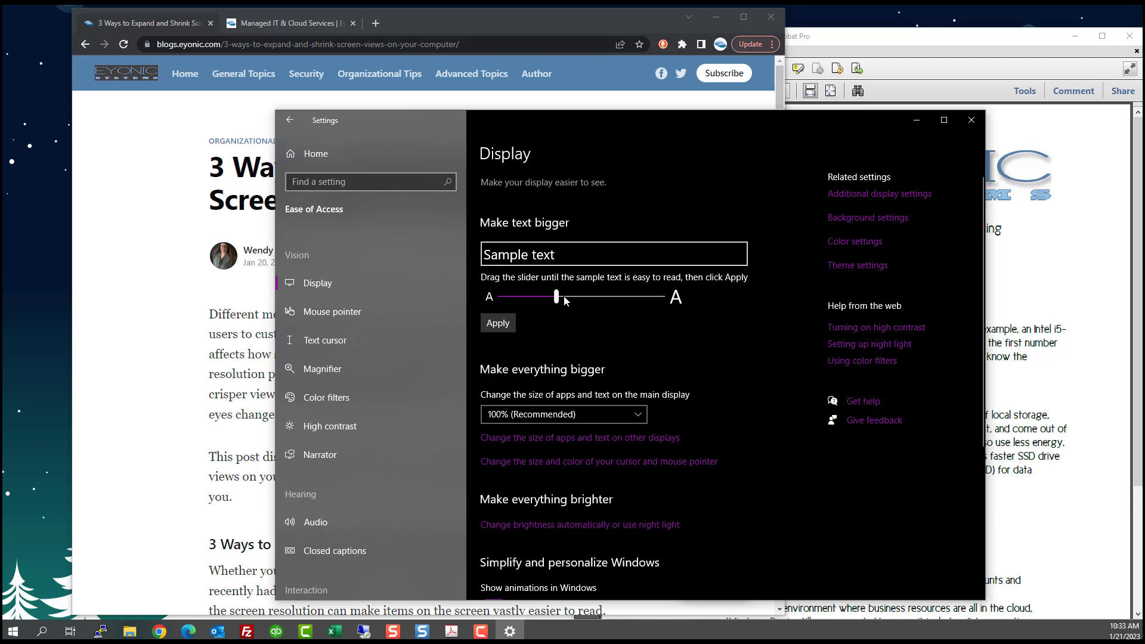
left_click_drag(558, 295, 613, 297)
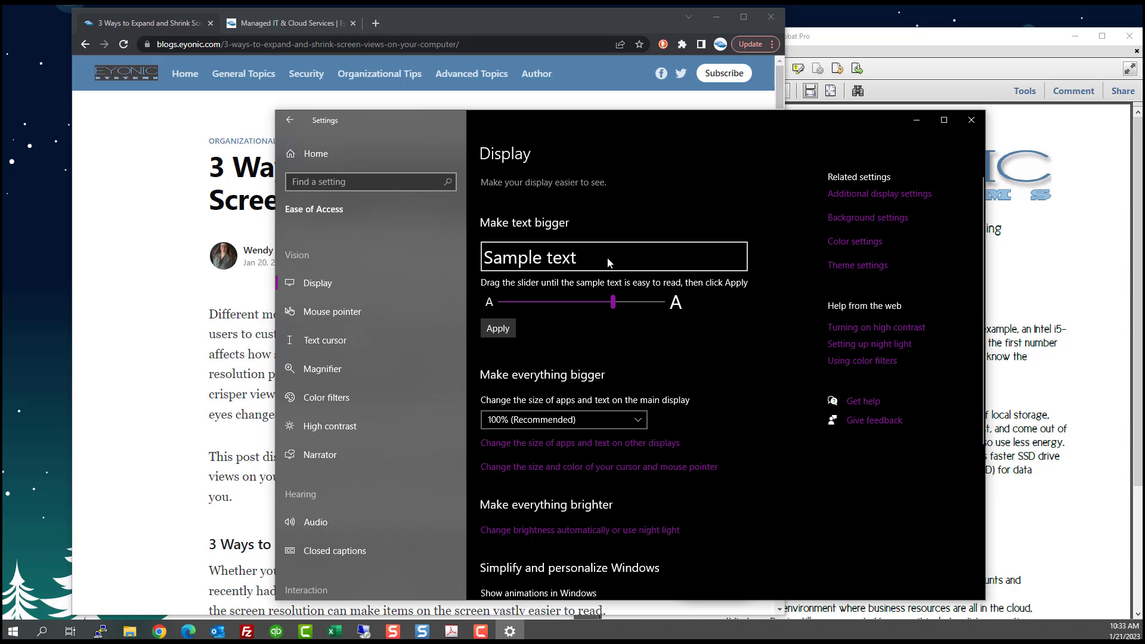
left_click_drag(610, 307, 596, 306)
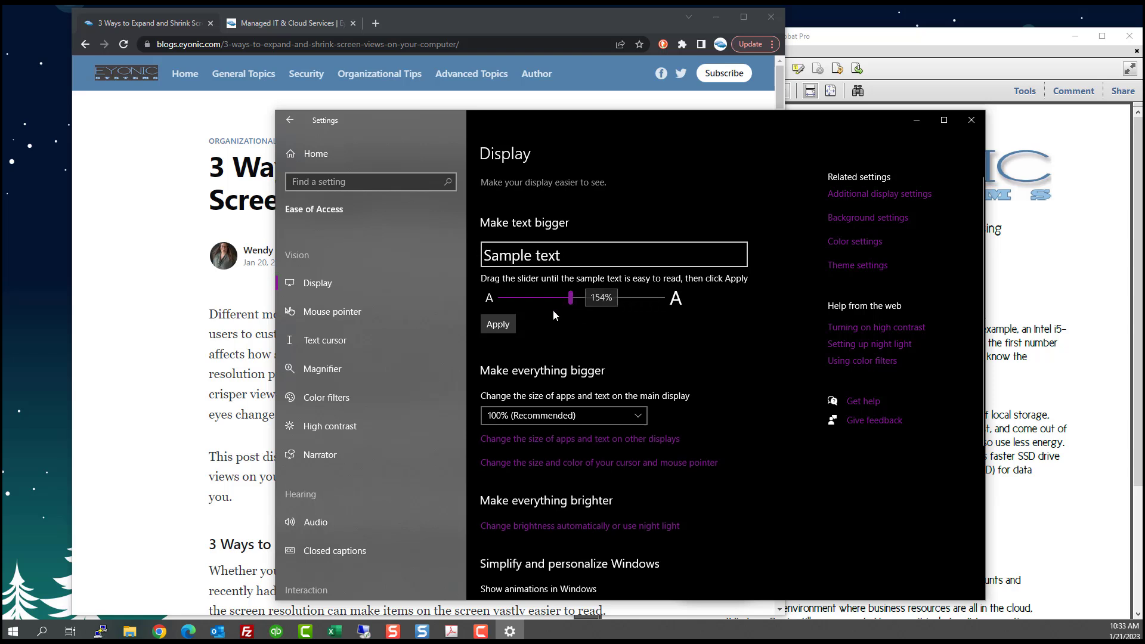
left_click(498, 327)
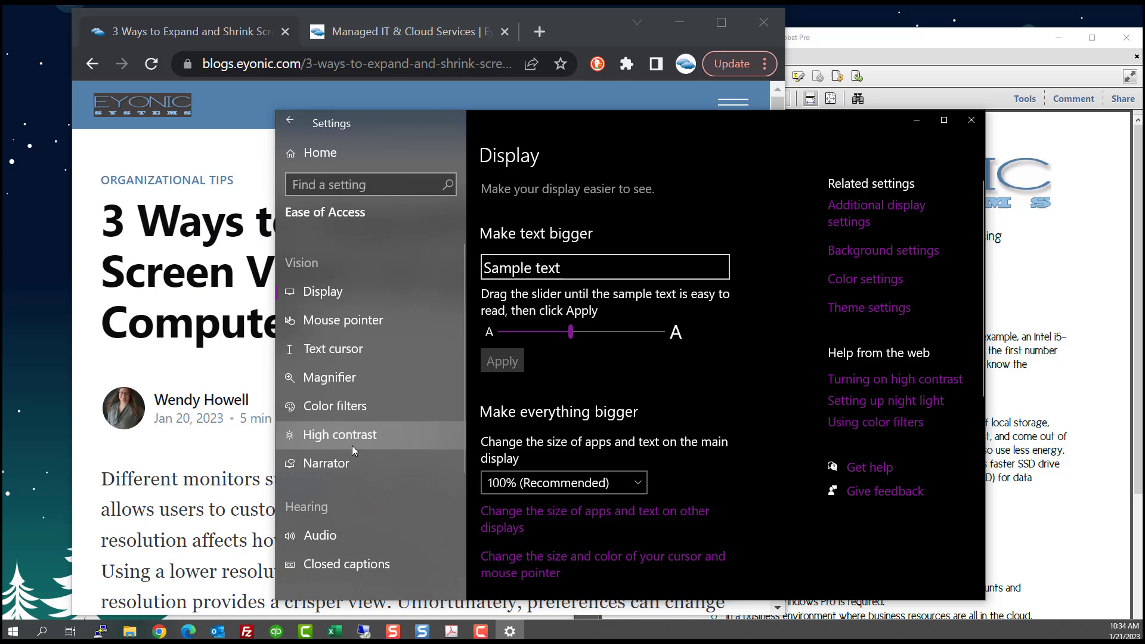
Step: Scroll the blog article in Chrome to check the enlarged text, then return to Settings
left_click(229, 472)
scroll(341, 421, "down", 5)
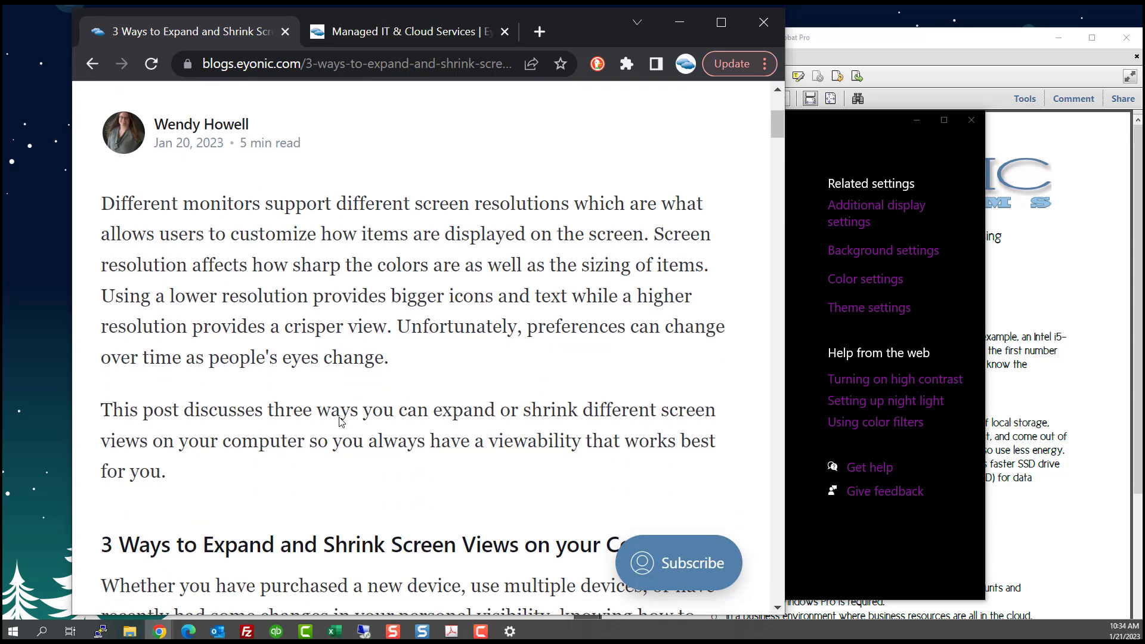
scroll(342, 422, "down", 9)
scroll(340, 419, "up", 12)
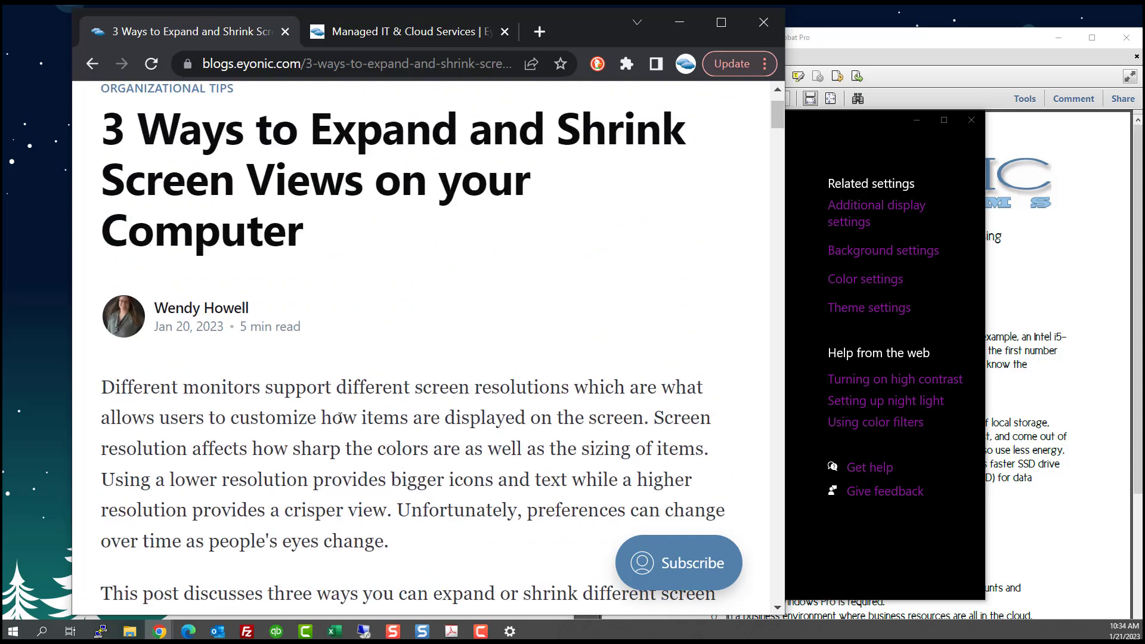
scroll(339, 417, "up", 2)
left_click(826, 131)
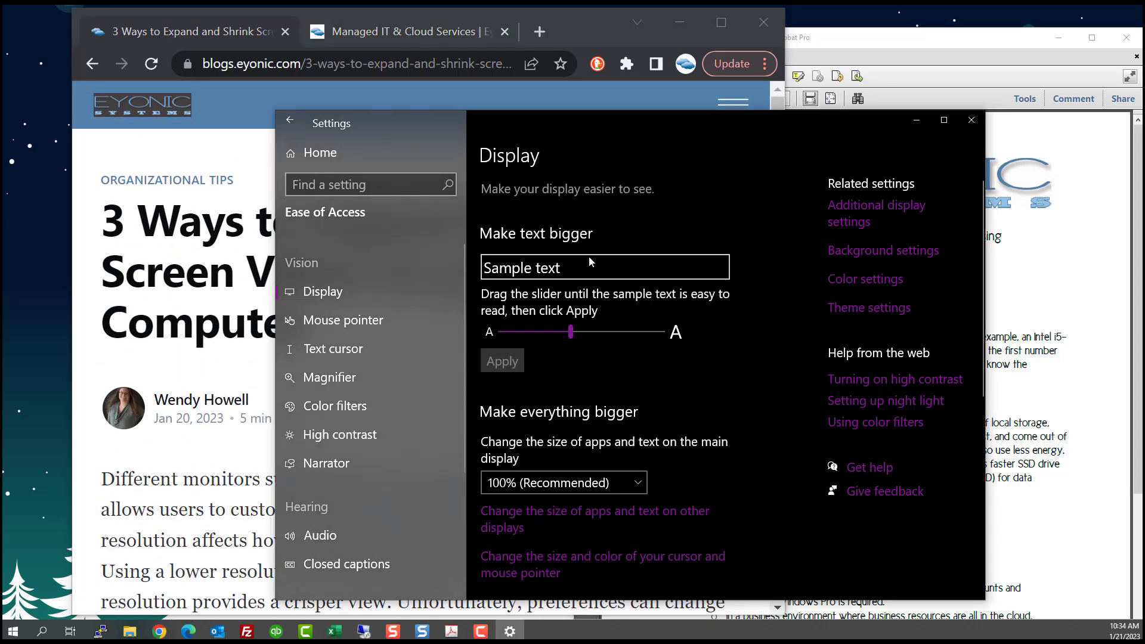
Step: Restore the Make text bigger slider to its smallest 100% setting and apply it
left_click_drag(572, 339, 500, 338)
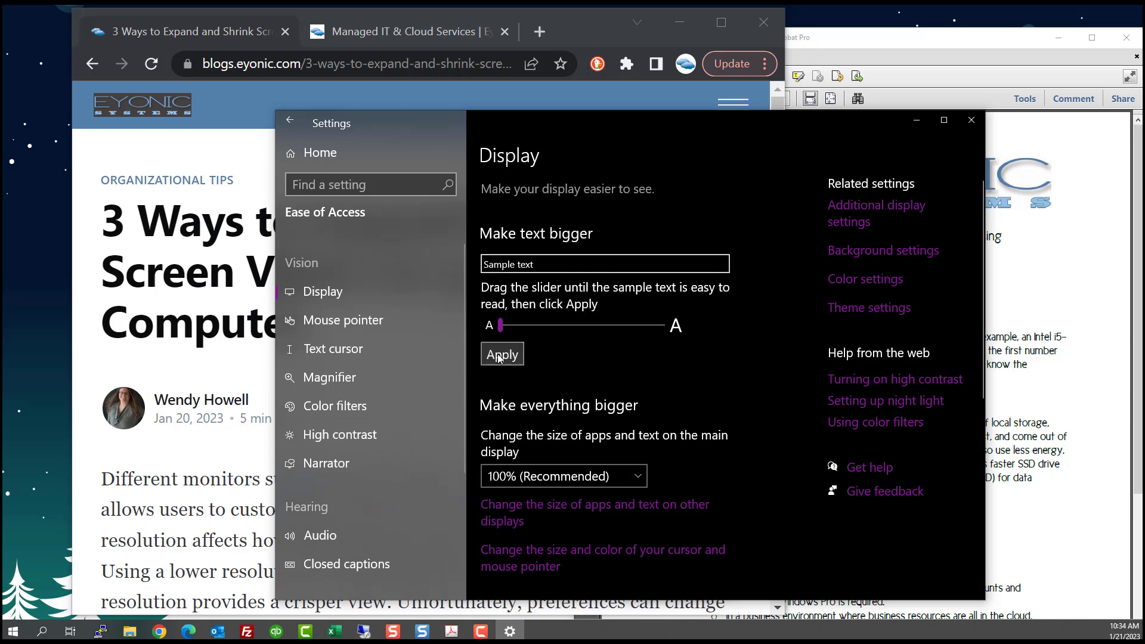
left_click(500, 356)
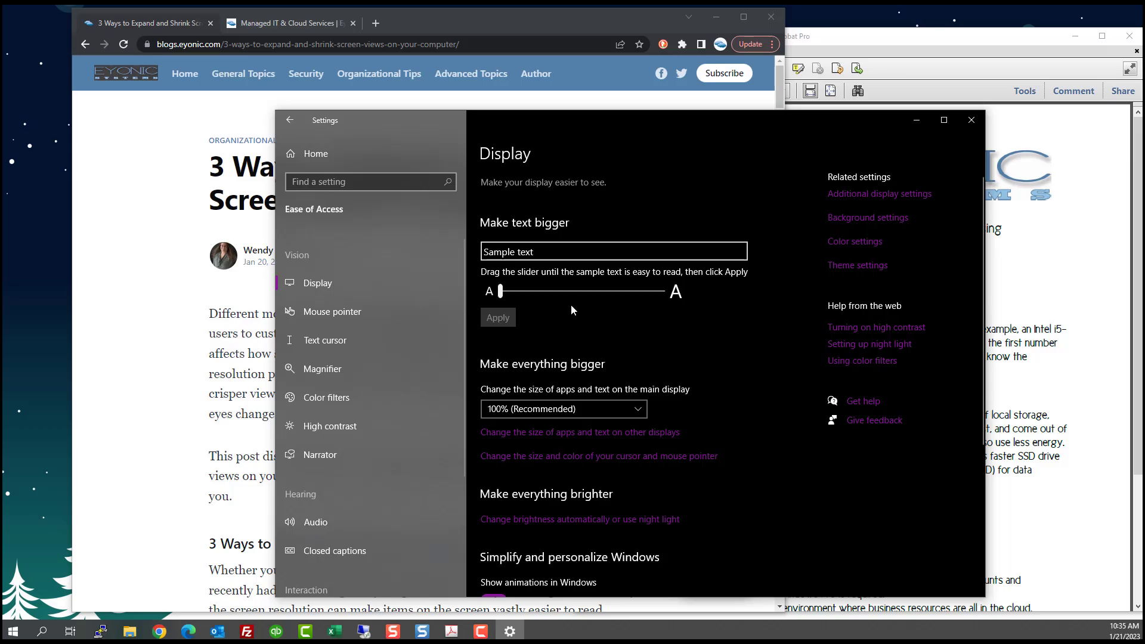
left_click(501, 291)
left_click_drag(501, 292, 544, 290)
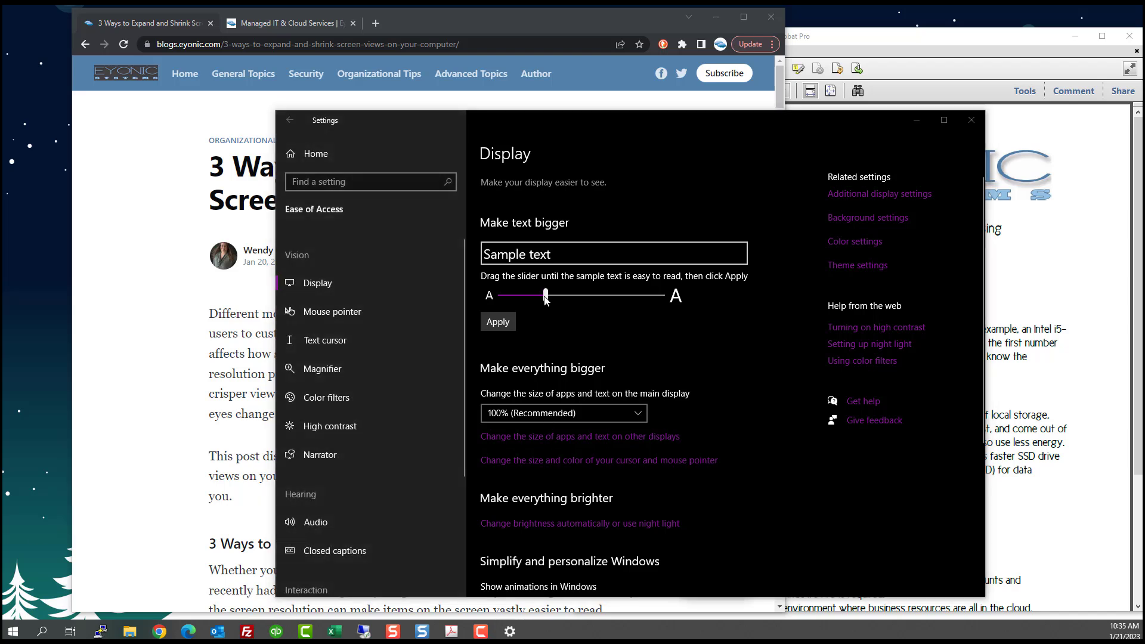
left_click_drag(547, 297, 502, 302)
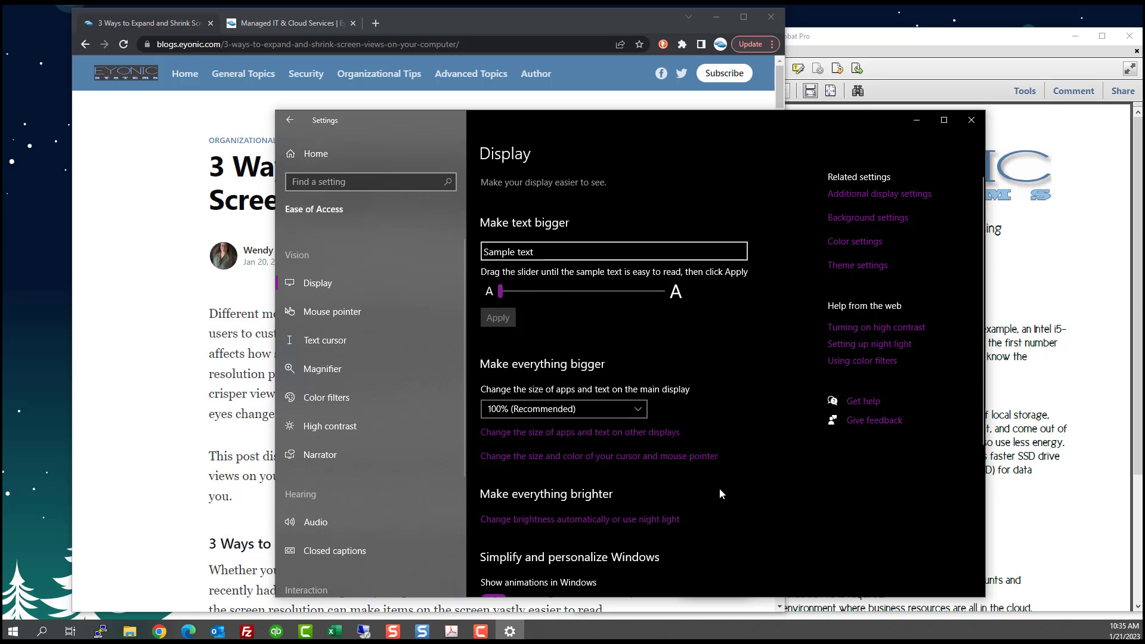
Step: On the mouse pointer settings, try pointer size 10, then shrink it back down
left_click(626, 457)
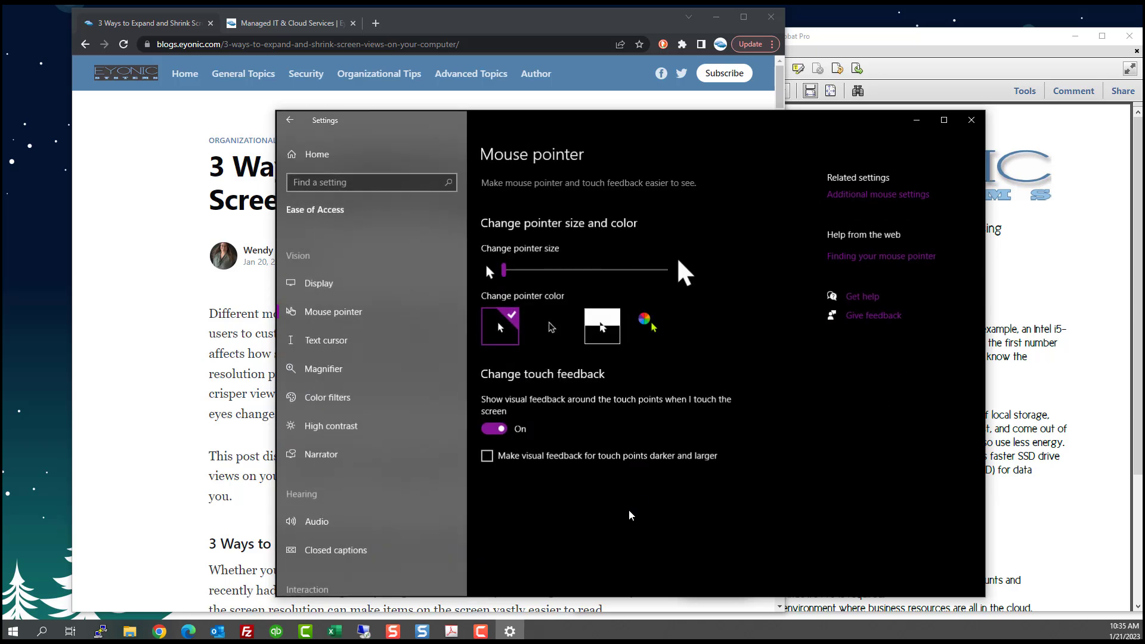
left_click(659, 633)
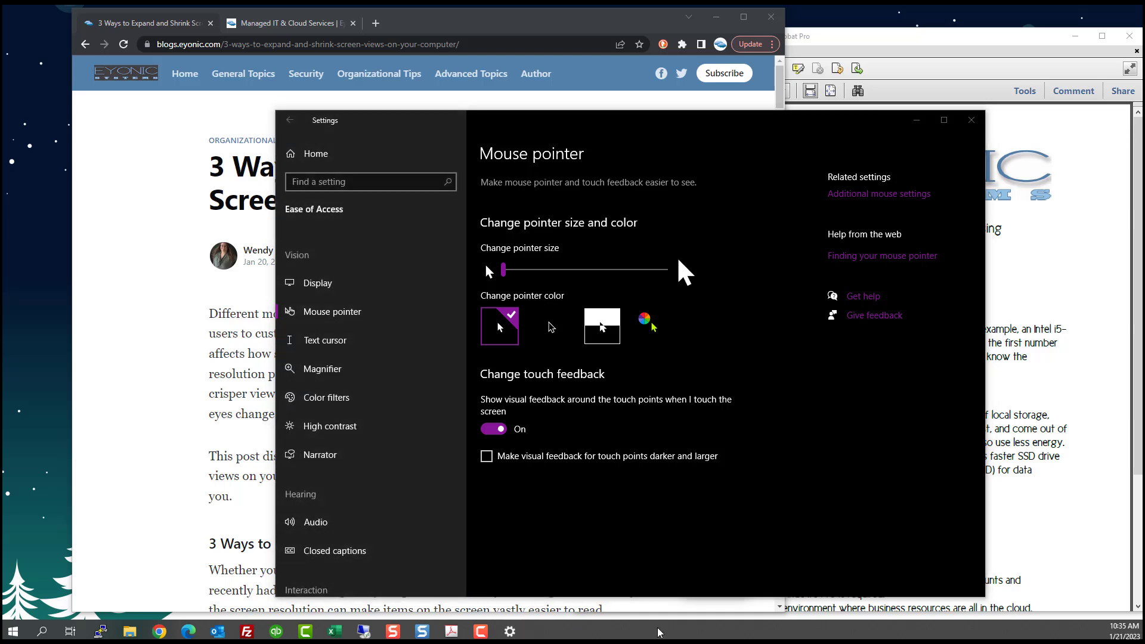
left_click(531, 271)
left_click_drag(531, 272, 667, 277)
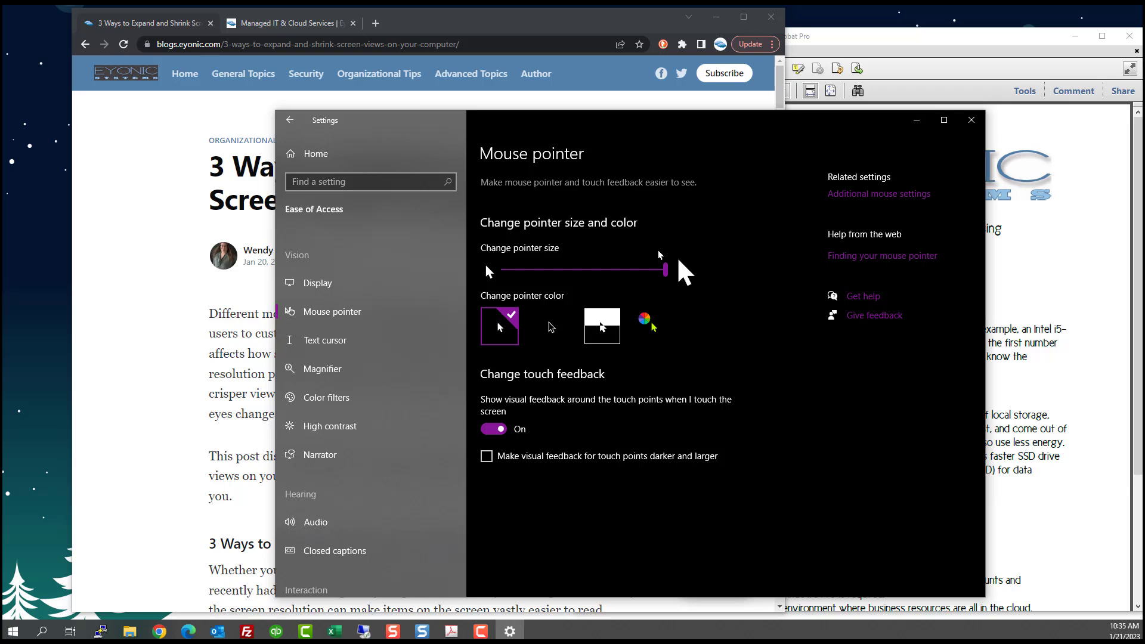
left_click(666, 271)
left_click_drag(658, 278, 596, 274)
Step: Give the pointer a custom lime colour at the smallest size and check it over the Chrome article
left_click(647, 330)
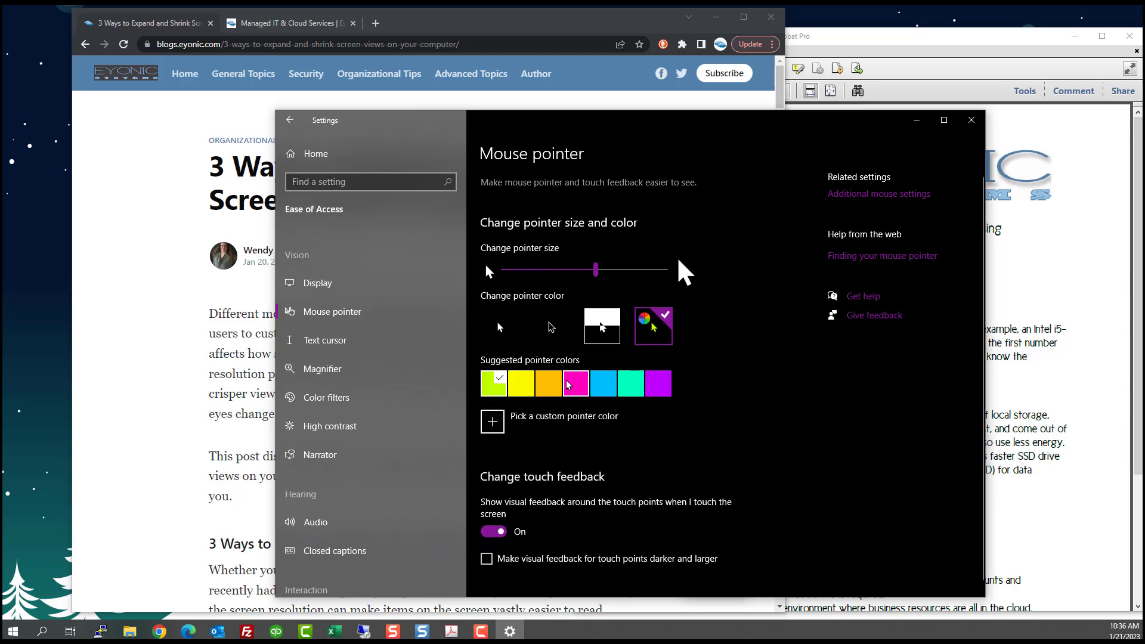
left_click(588, 385)
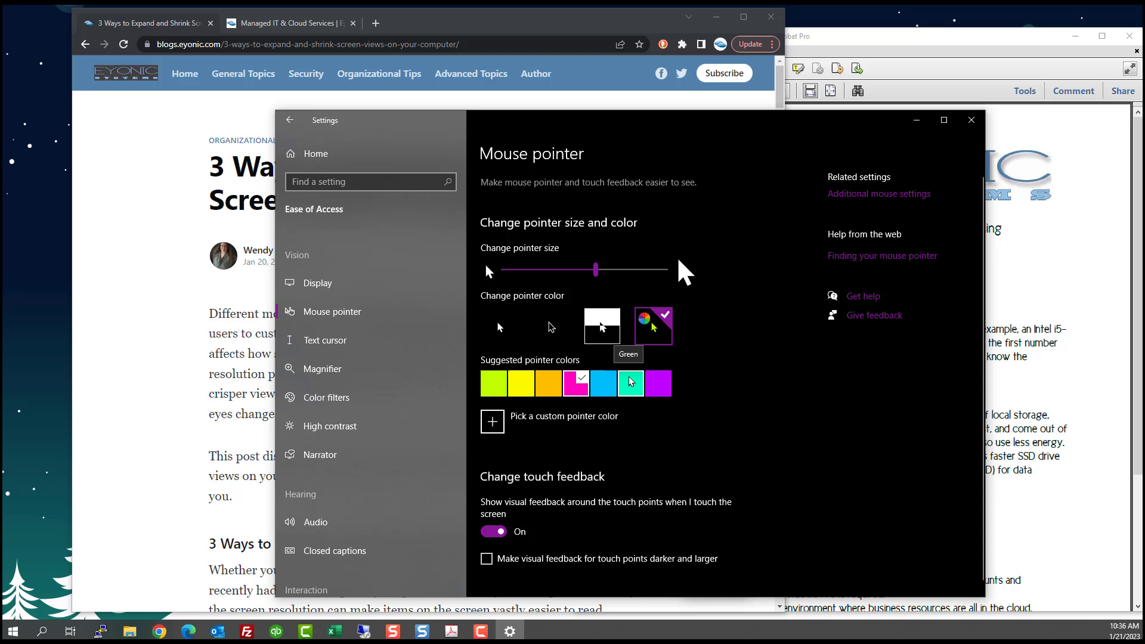
left_click(631, 382)
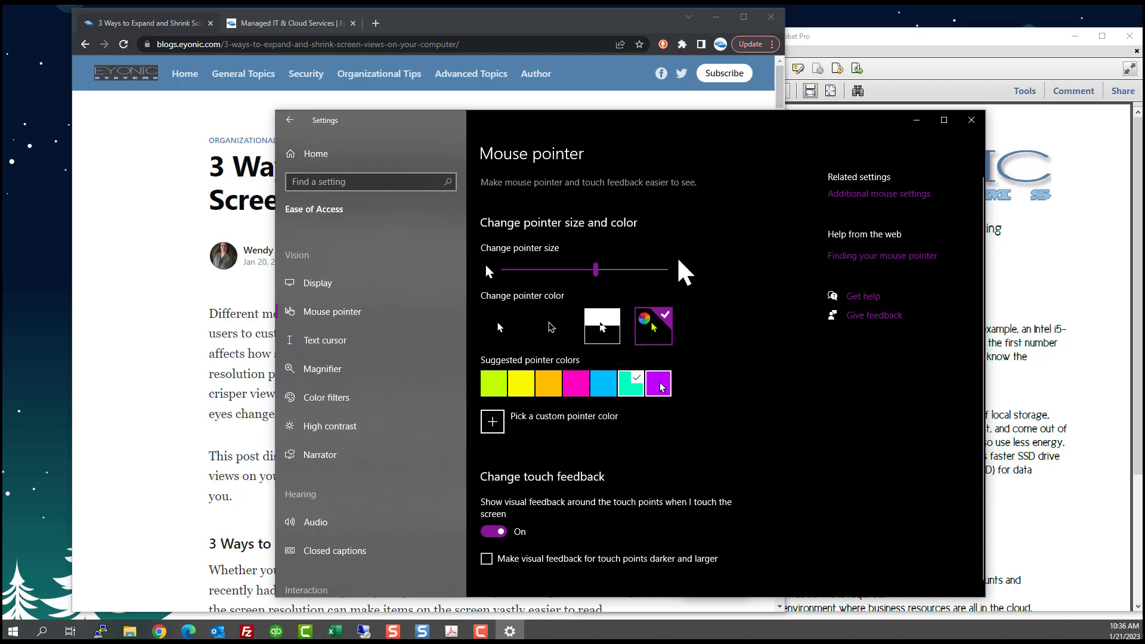
left_click(494, 378)
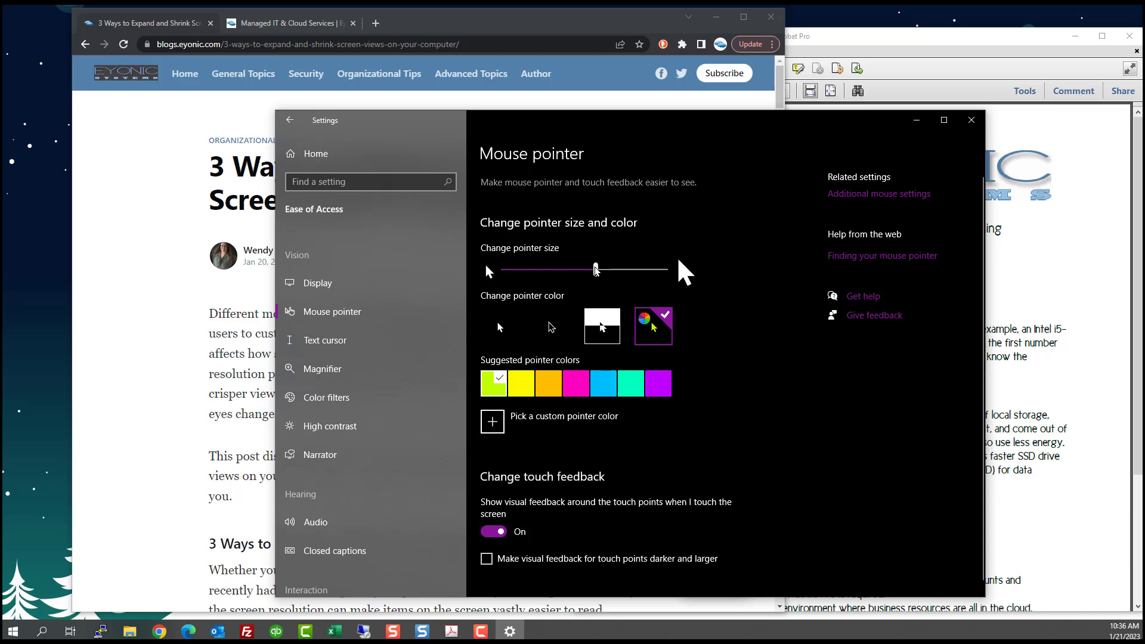
left_click_drag(595, 269, 517, 243)
left_click(597, 84)
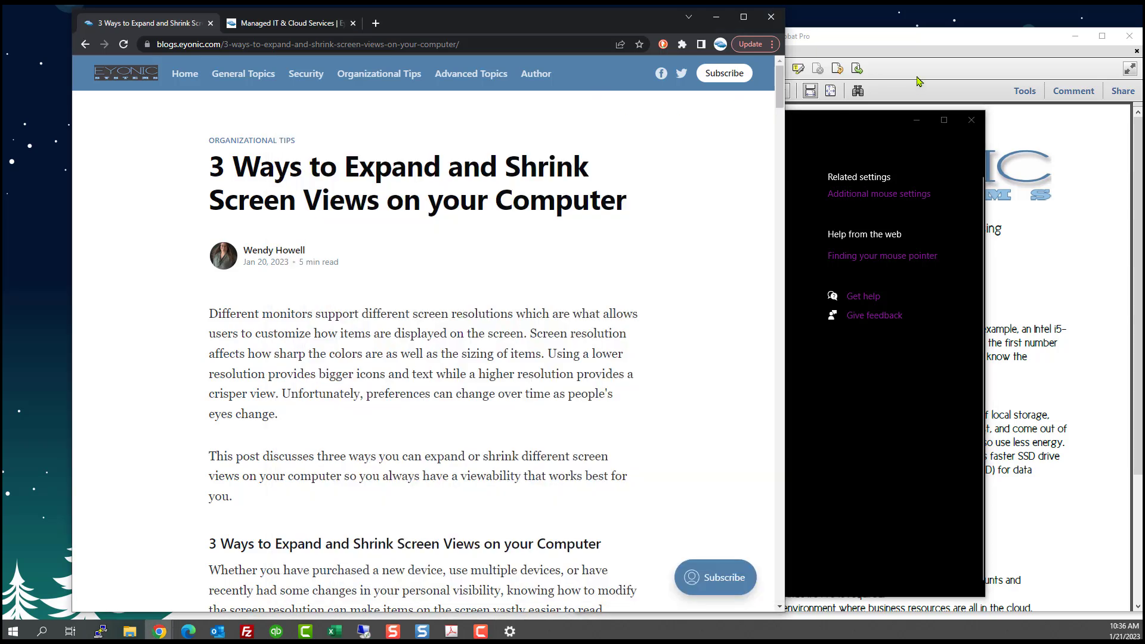
left_click(847, 146)
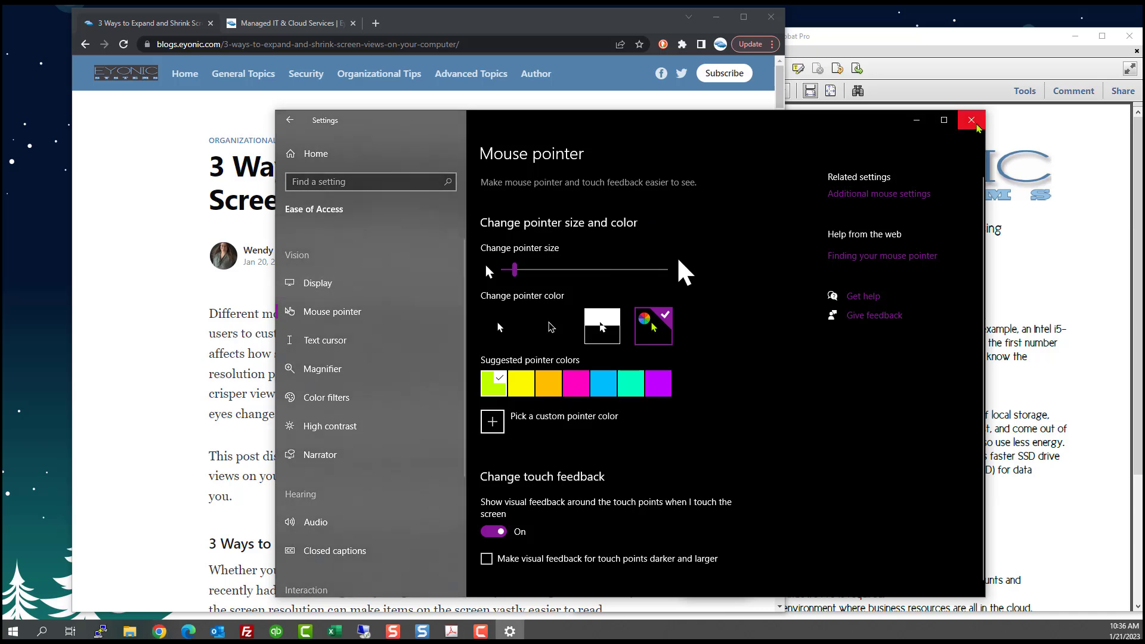
left_click(972, 121)
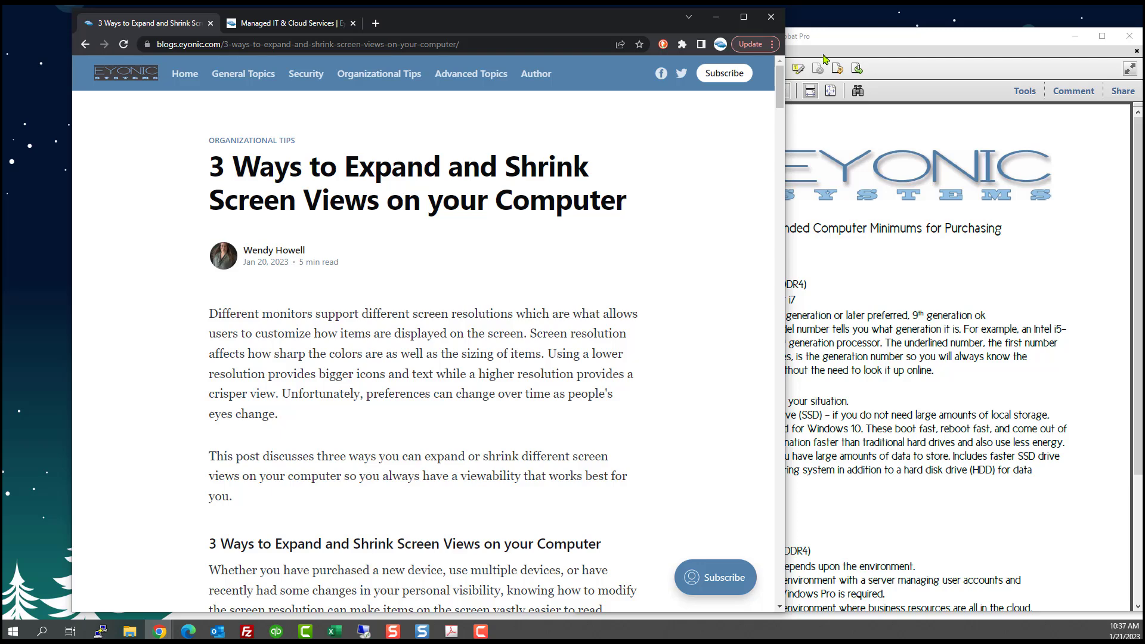
left_click(773, 44)
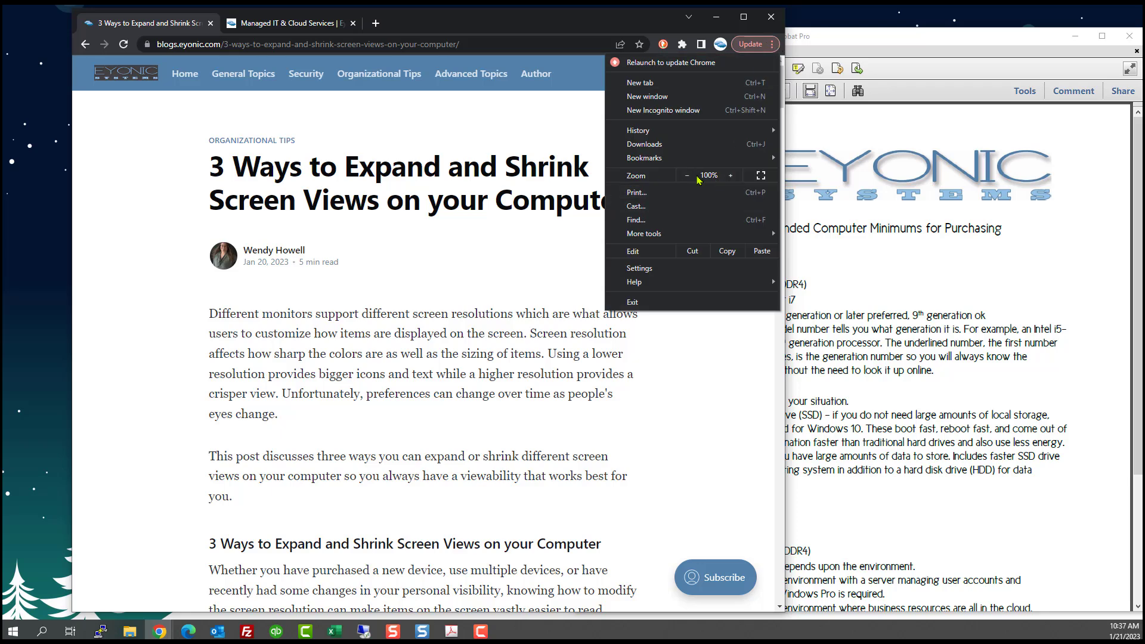
left_click(733, 178)
left_click(731, 176)
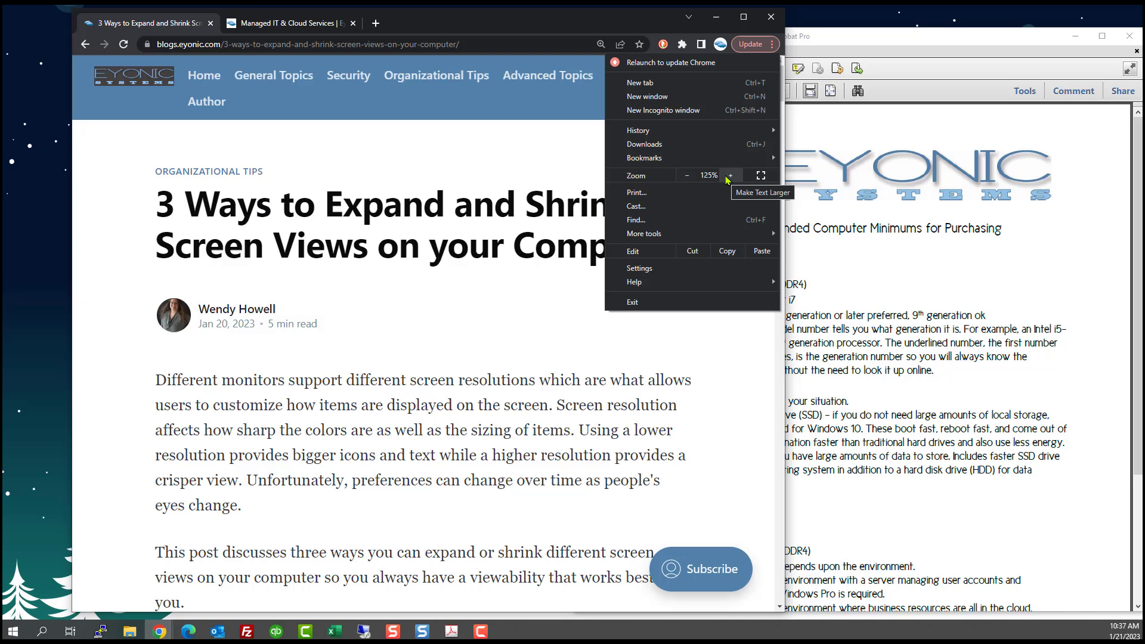
left_click(687, 175)
left_click(687, 175)
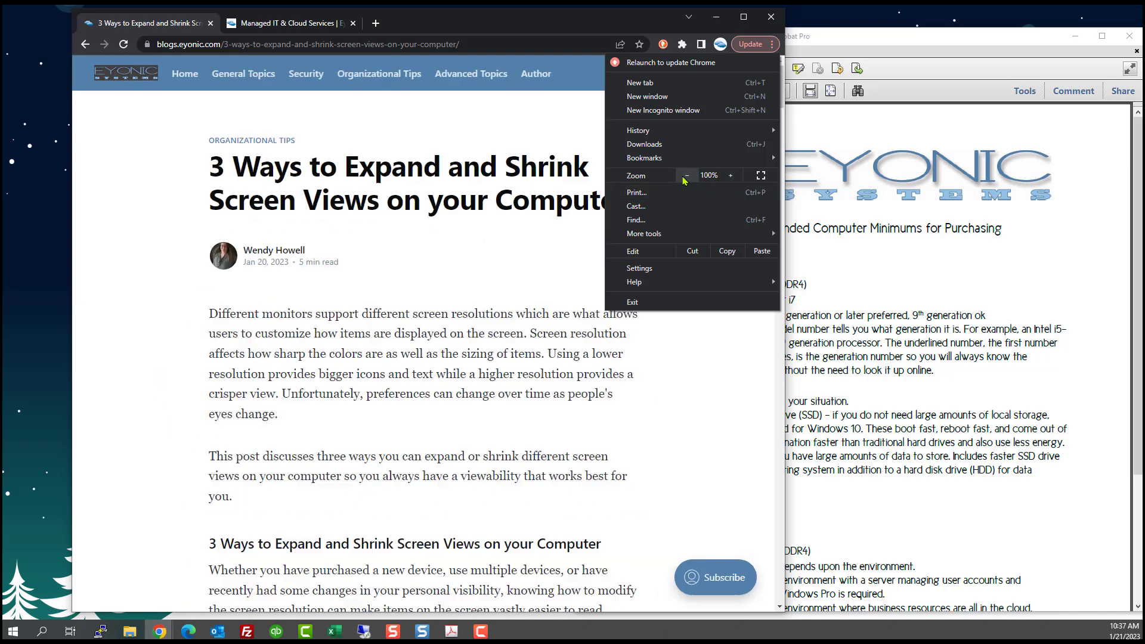
left_click(737, 177)
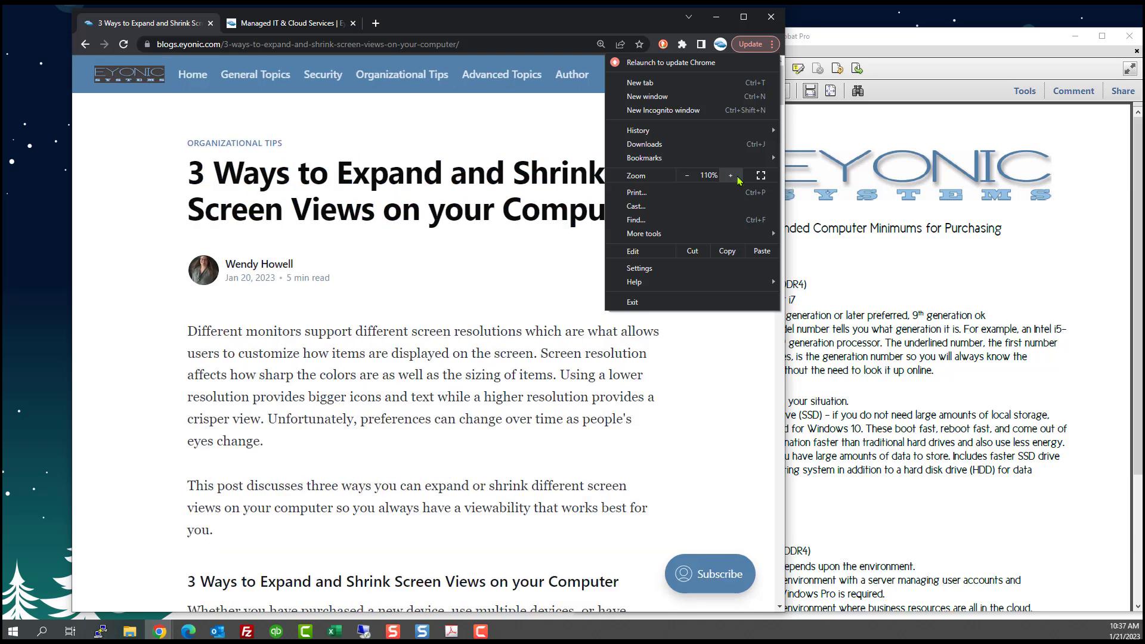
left_click(737, 177)
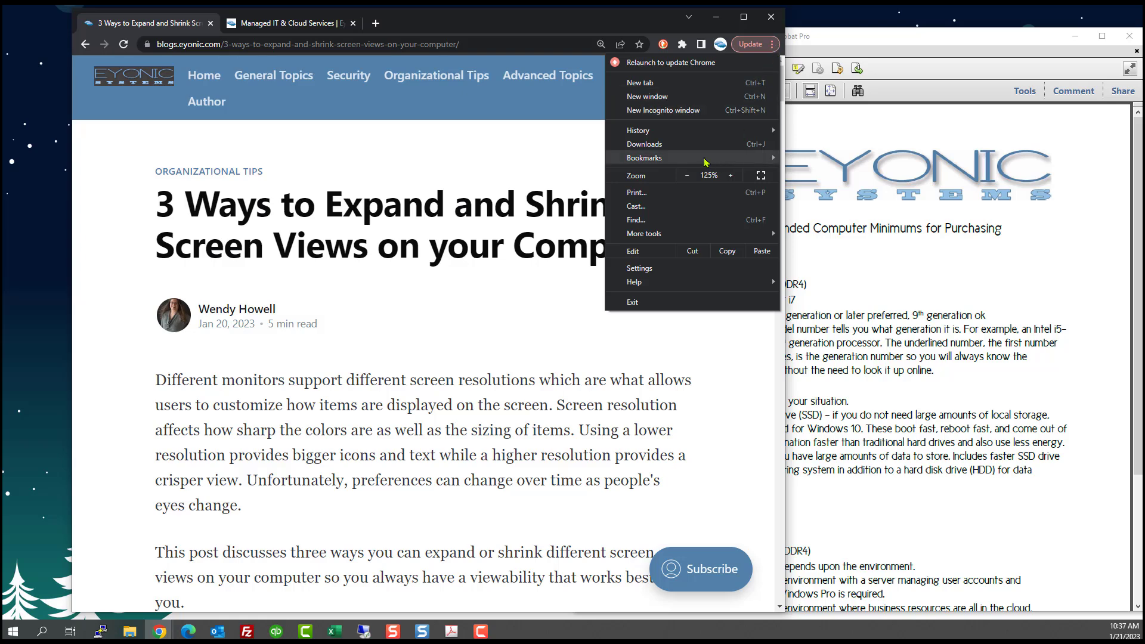
left_click(687, 176)
left_click(688, 176)
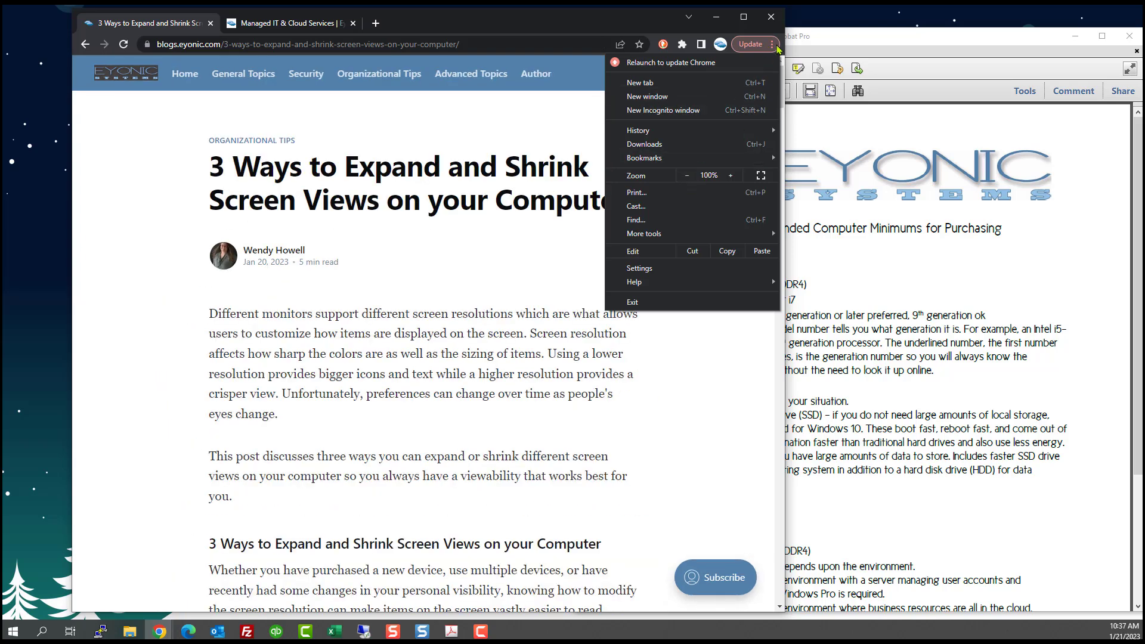
left_click(755, 42)
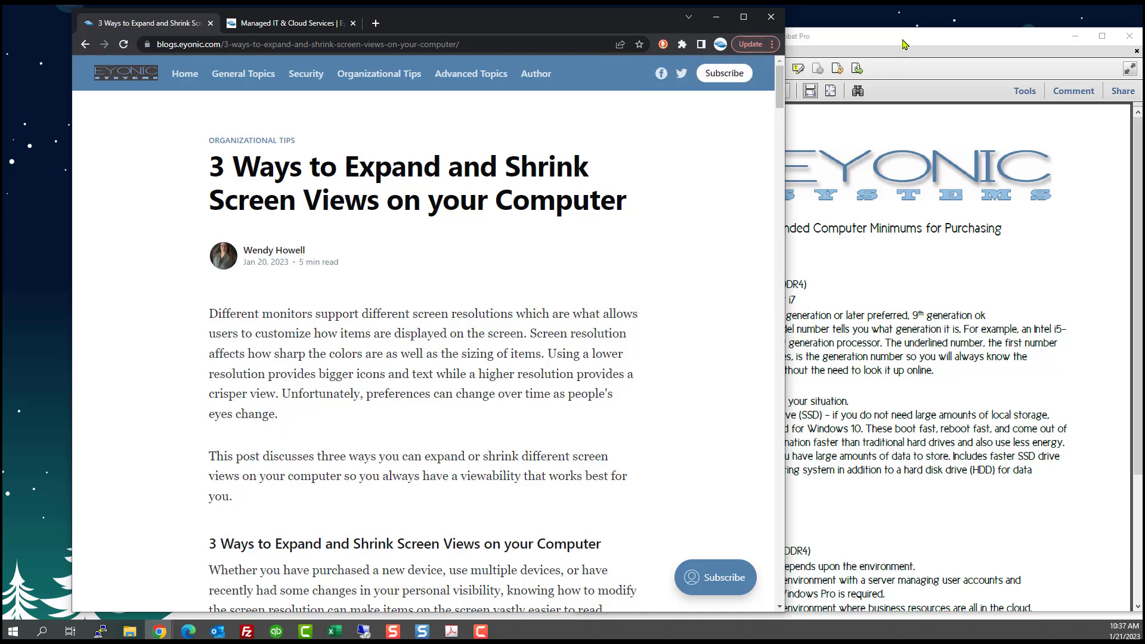
Step: Move the Acrobat PDF window left and widen it until the page displays at 100%
left_click_drag(904, 44, 725, 37)
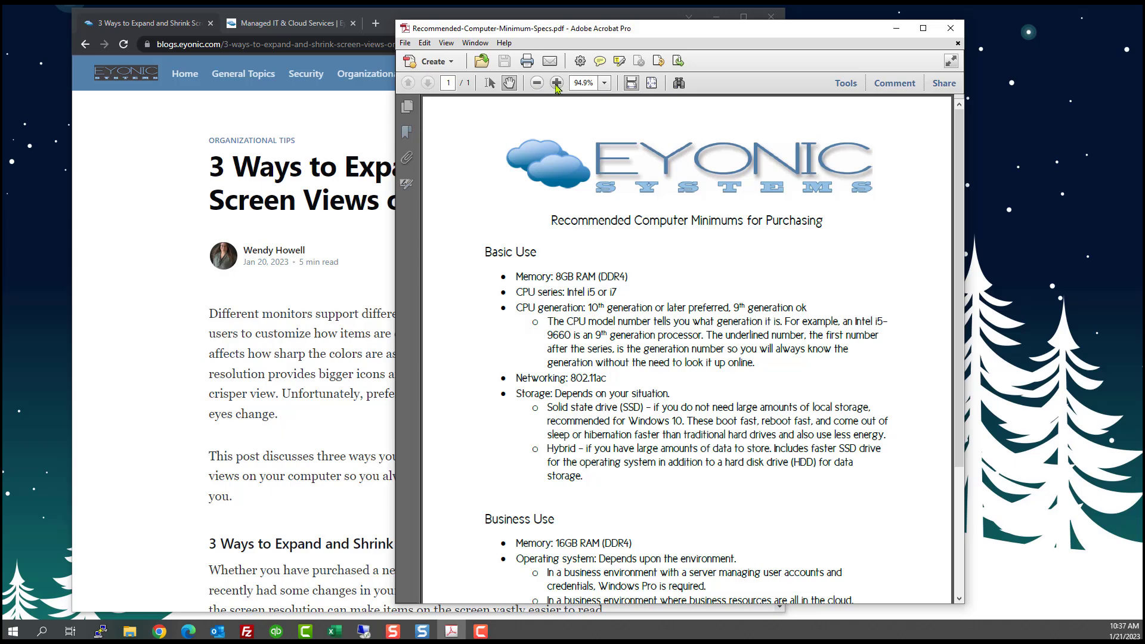
left_click_drag(962, 154, 815, 158)
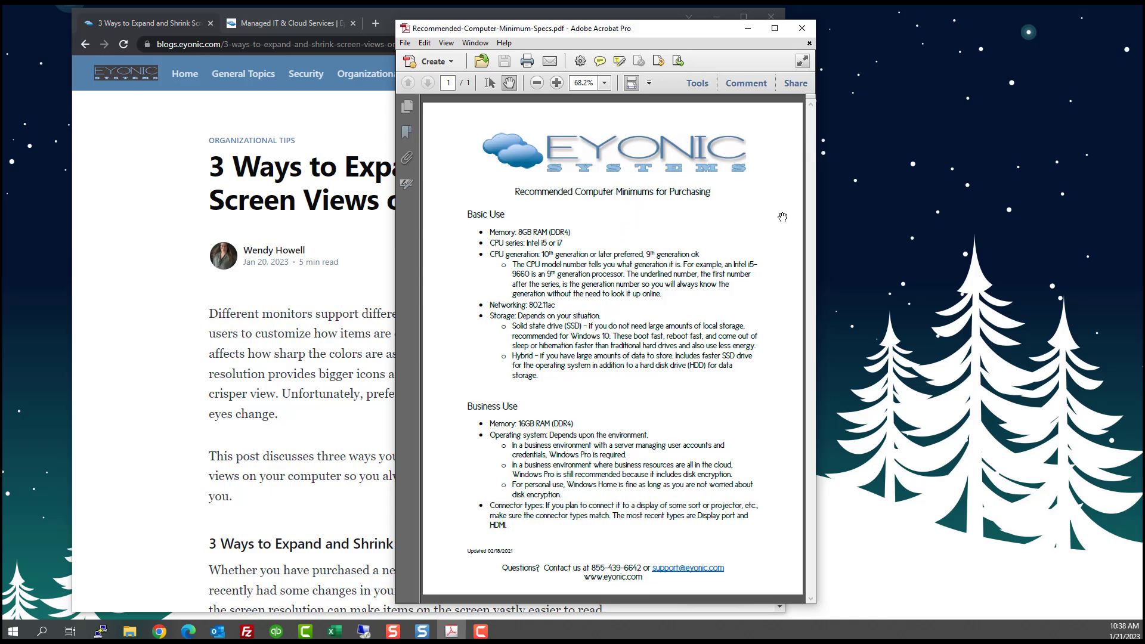
left_click_drag(817, 216, 942, 220)
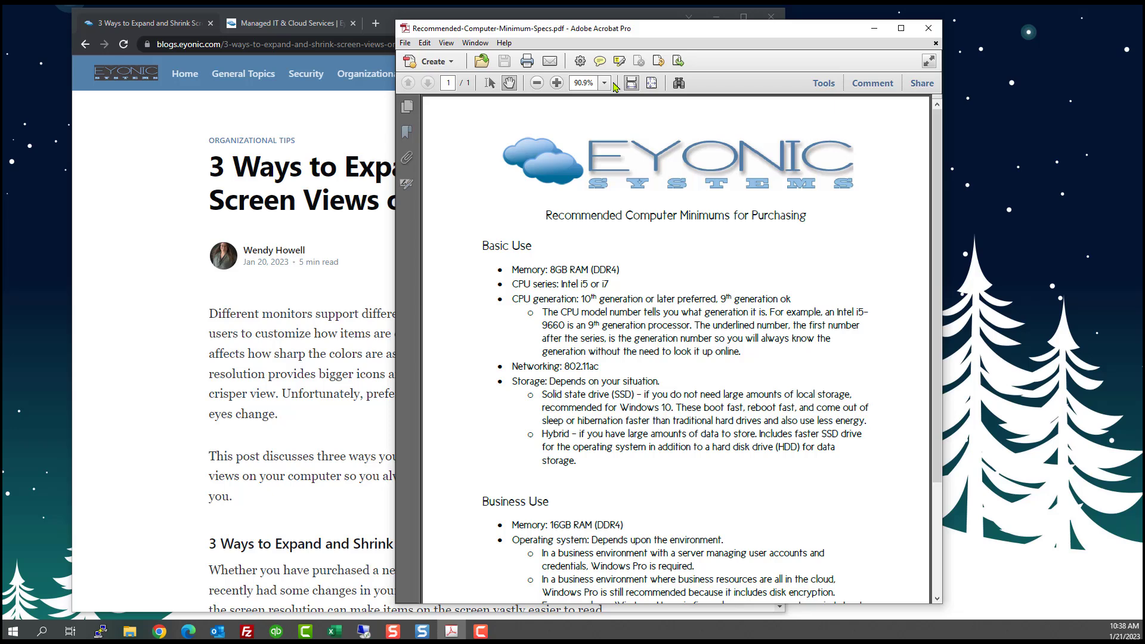
left_click_drag(942, 220, 994, 219)
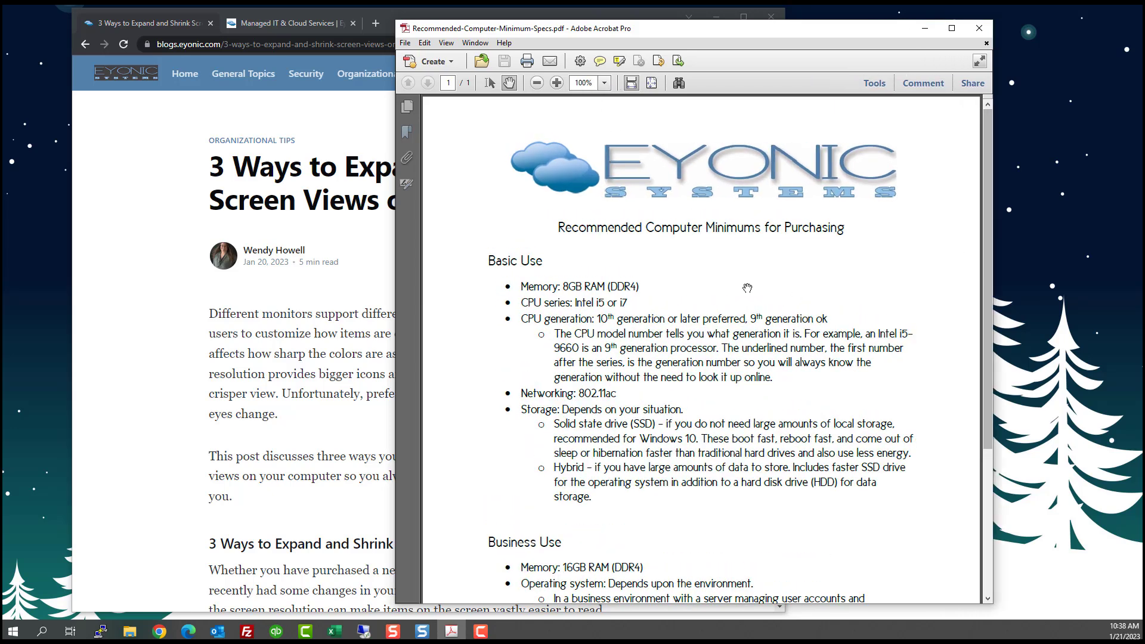